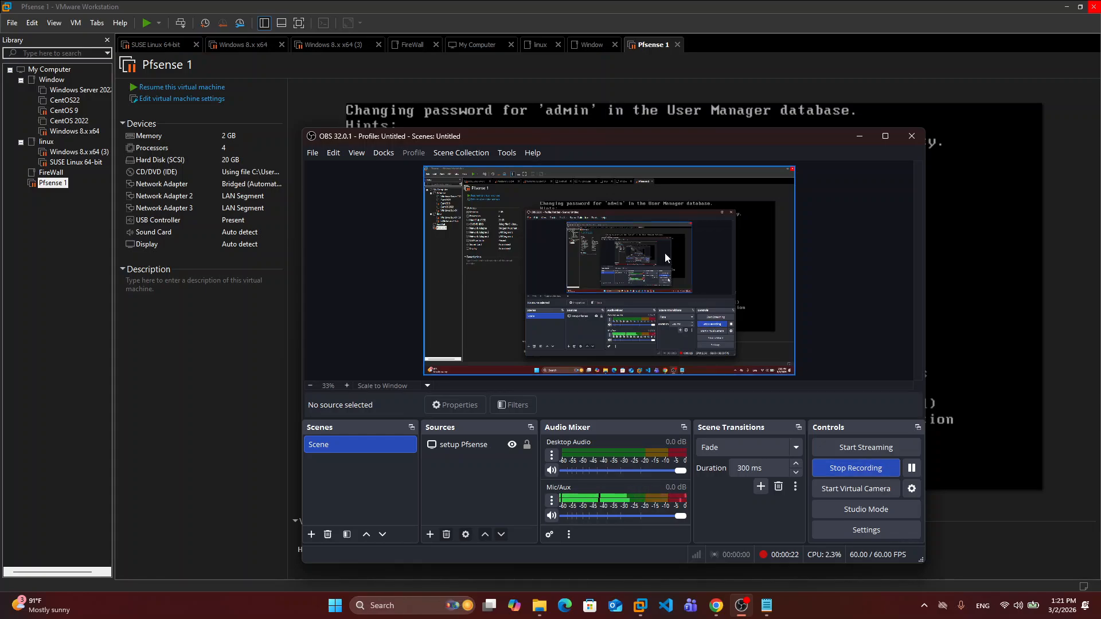
- Bring the VMware Workstation pfSense console in front of OBS Studio
click(325, 115)
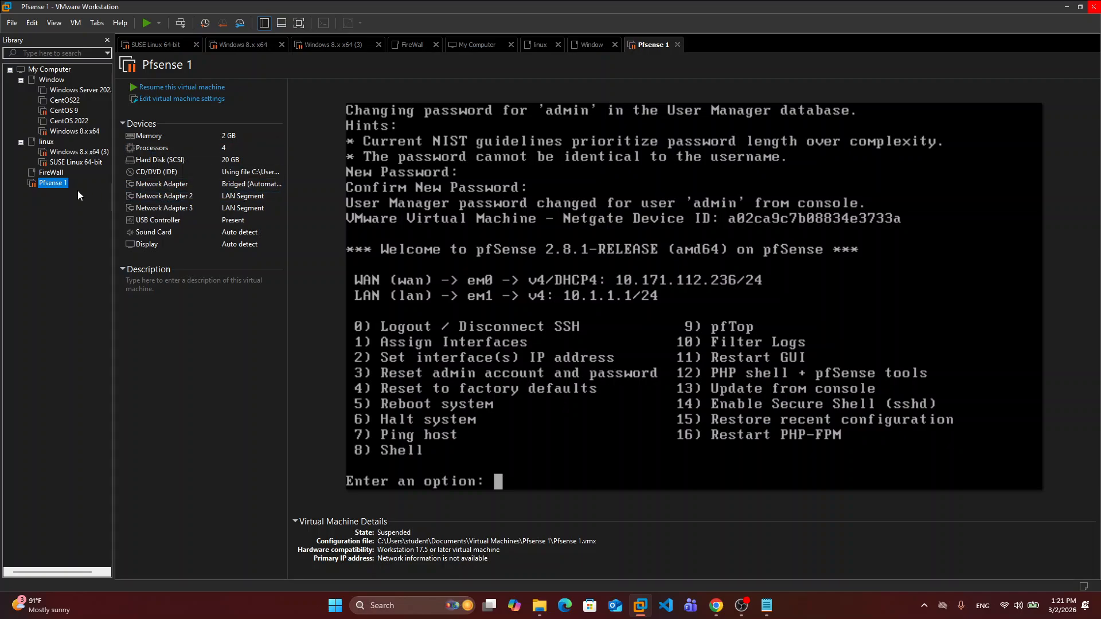
- Start a new virtual machine from the File menu with the Typical (recommended) configuration
click(11, 23)
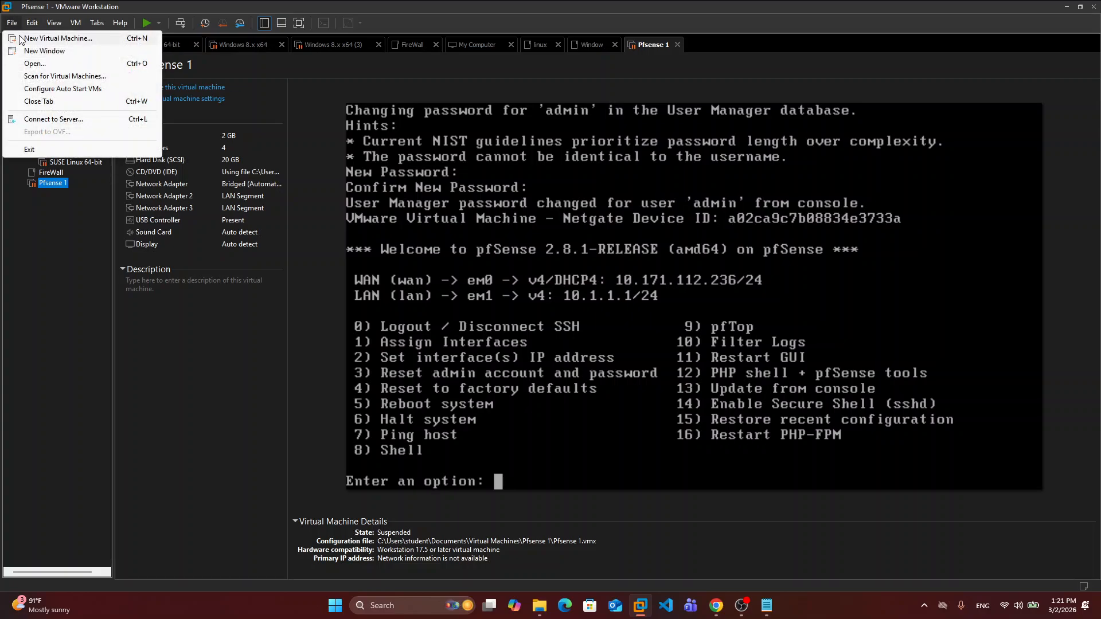
click(58, 38)
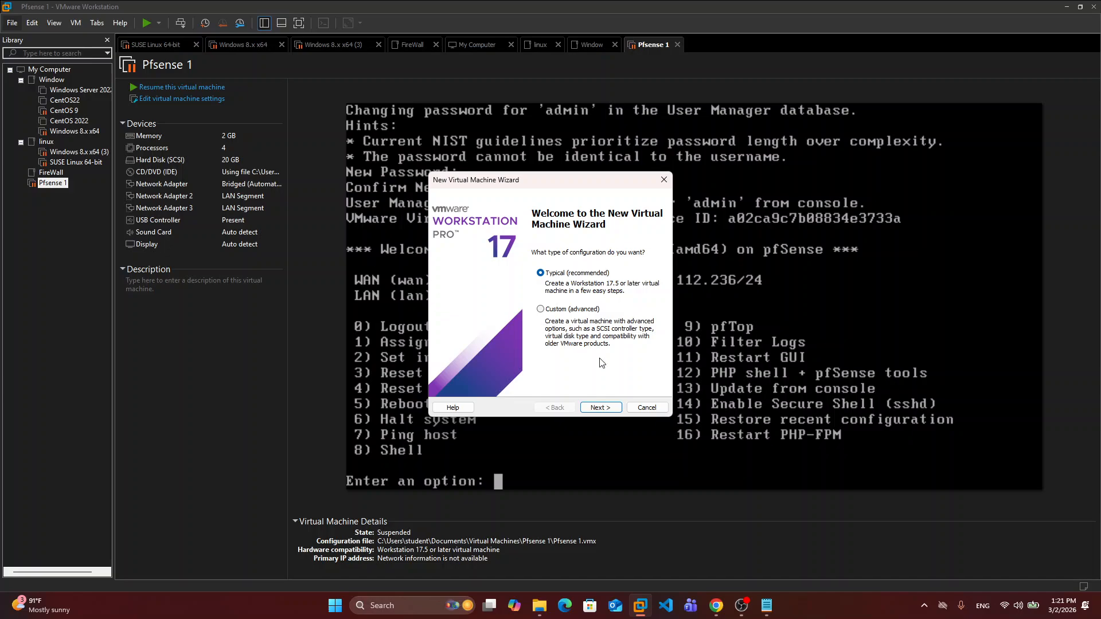
click(611, 408)
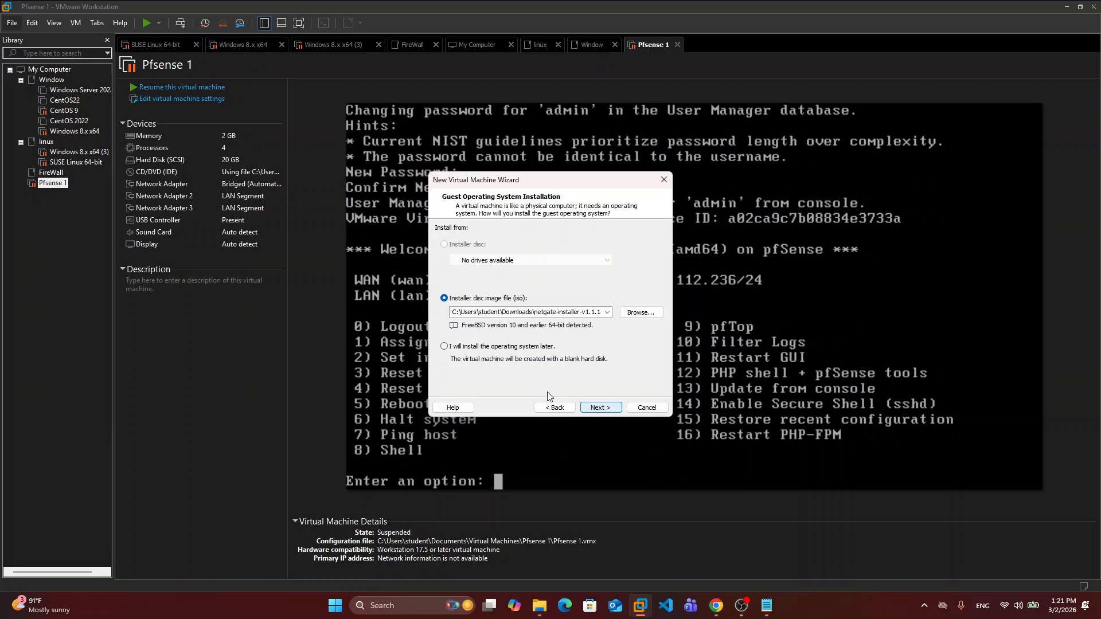
- Choose Win8.1_English_x64 from Documents > Window-Linux as the installer disc image
click(649, 312)
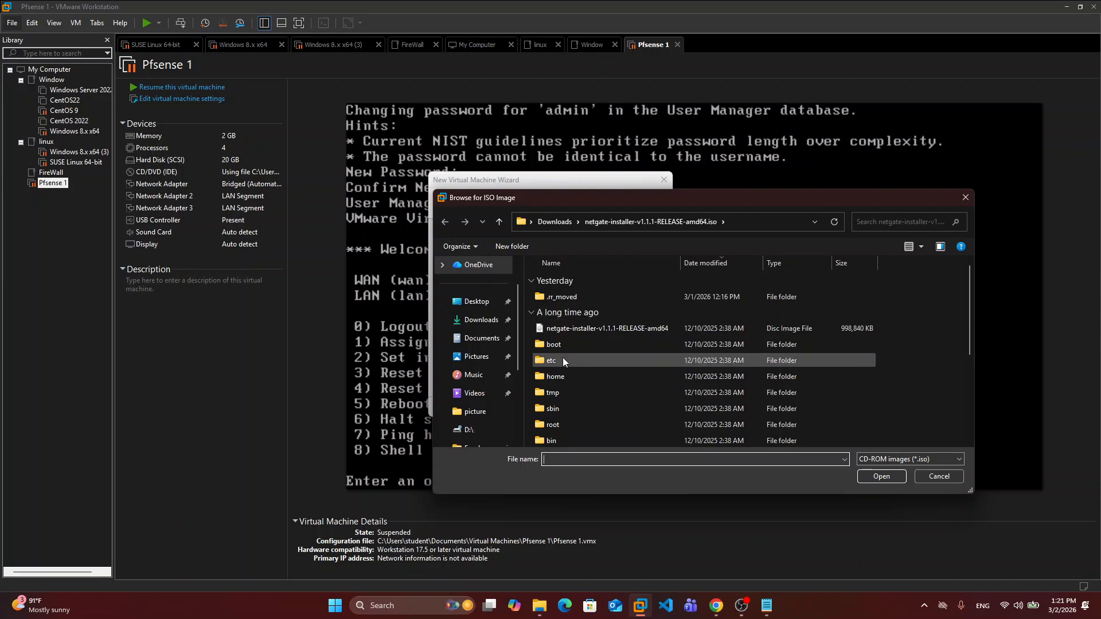
scroll(494, 337, down, 2)
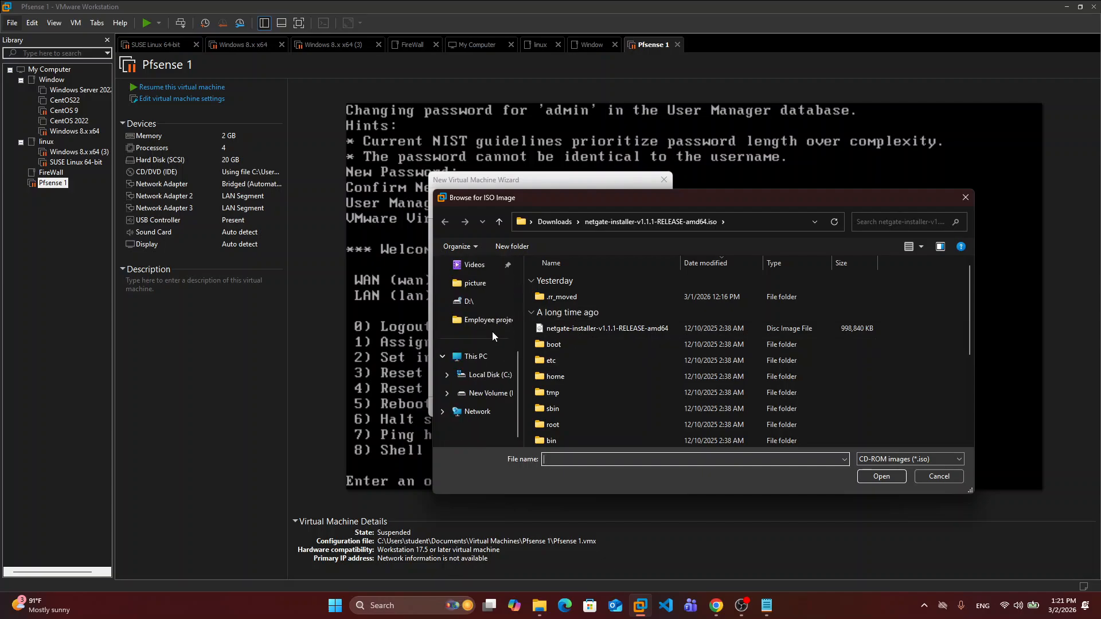
scroll(492, 335, up, 2)
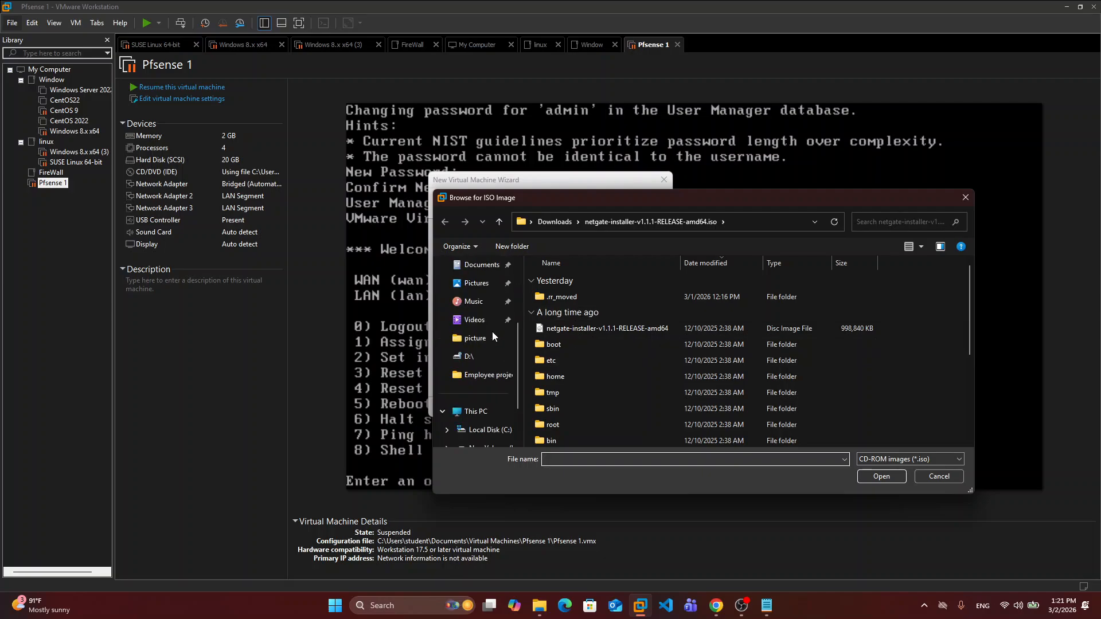
click(477, 270)
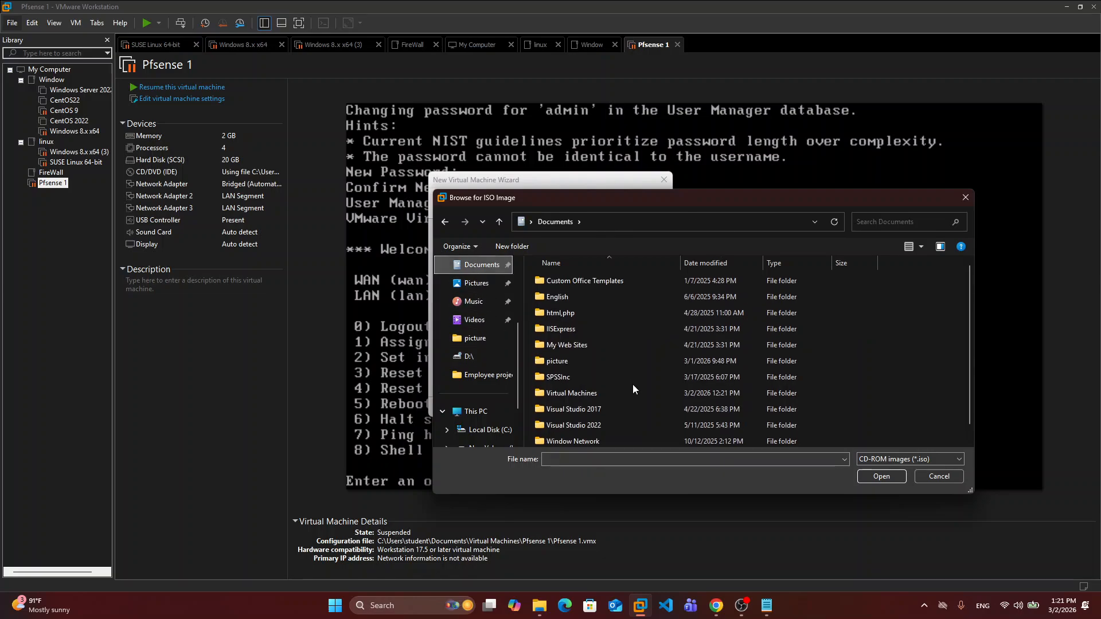
scroll(632, 385, down, 3)
double_click(587, 442)
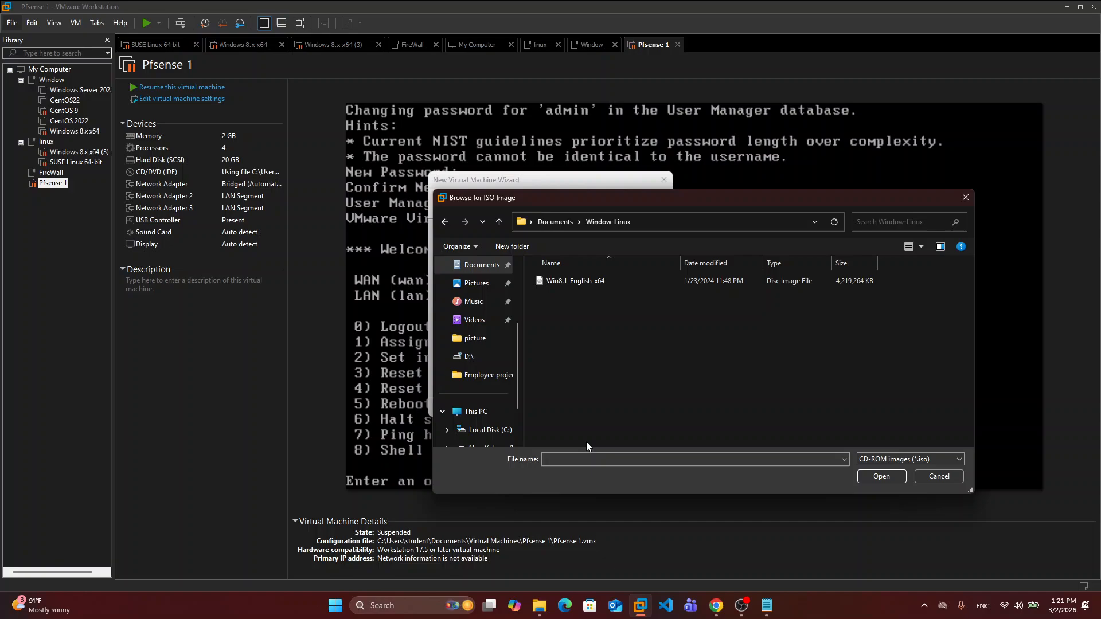
click(564, 280)
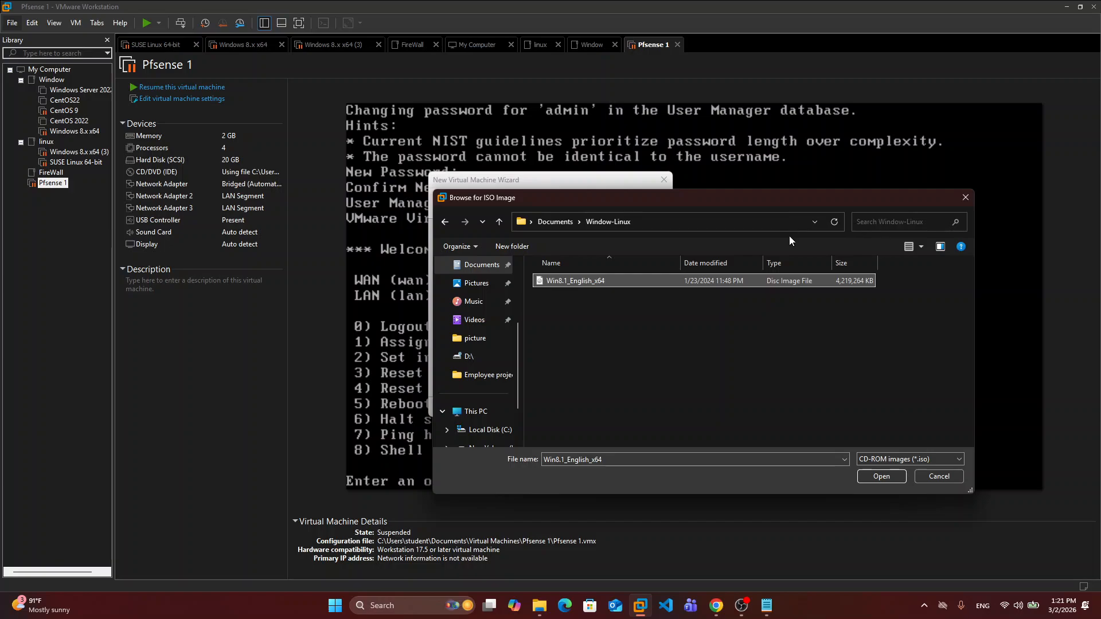
click(893, 477)
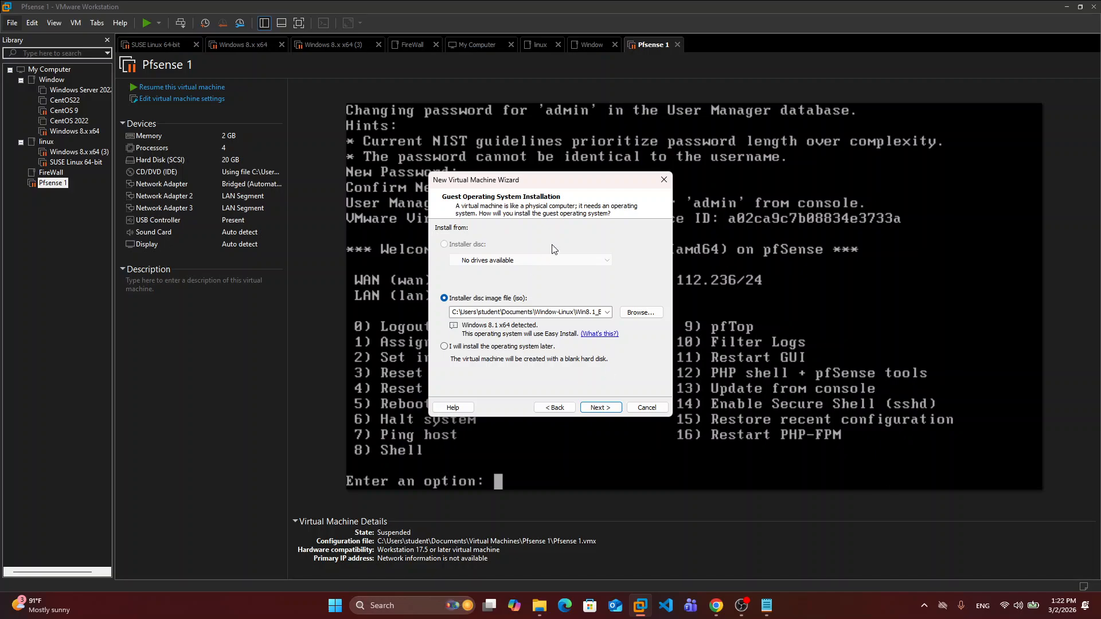
- Select Windows 8.1 Pro as the Easy Install version
click(600, 413)
click(599, 412)
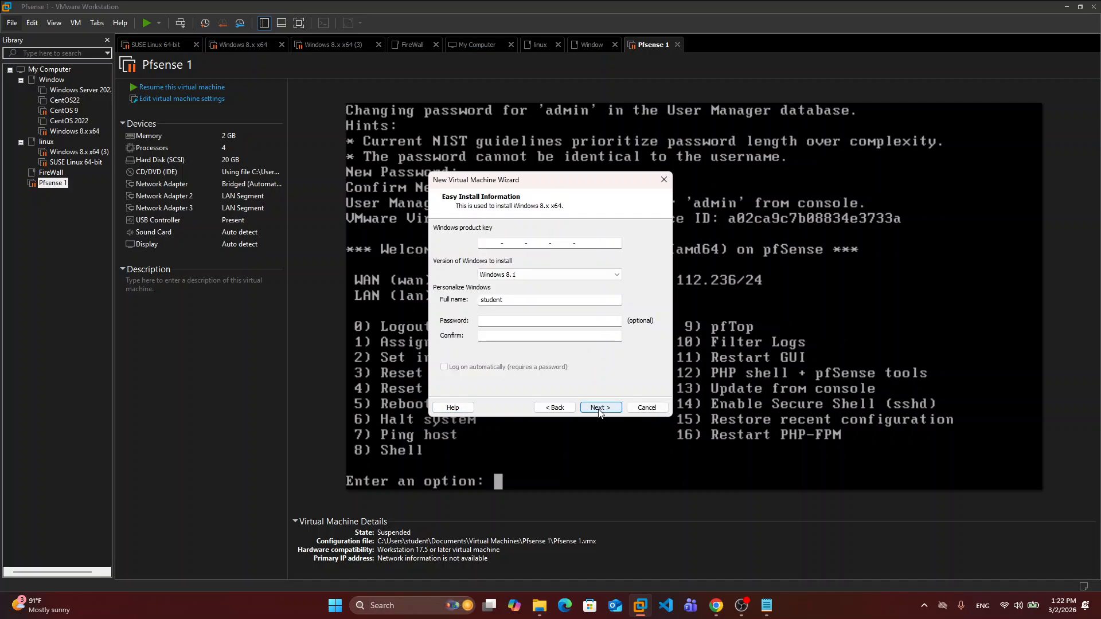
click(612, 279)
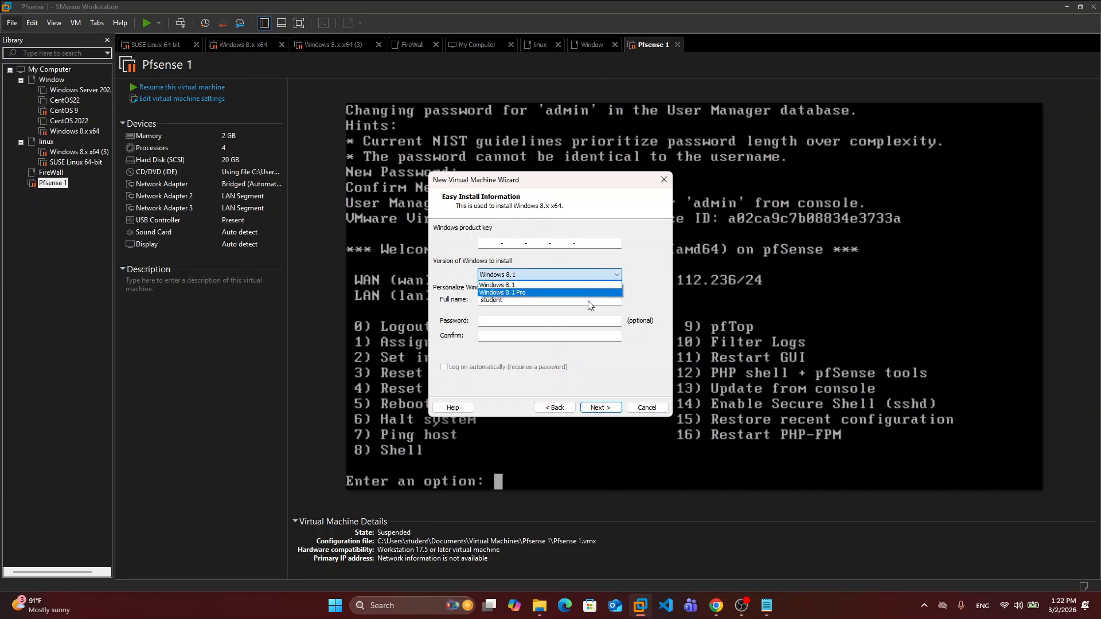
click(568, 294)
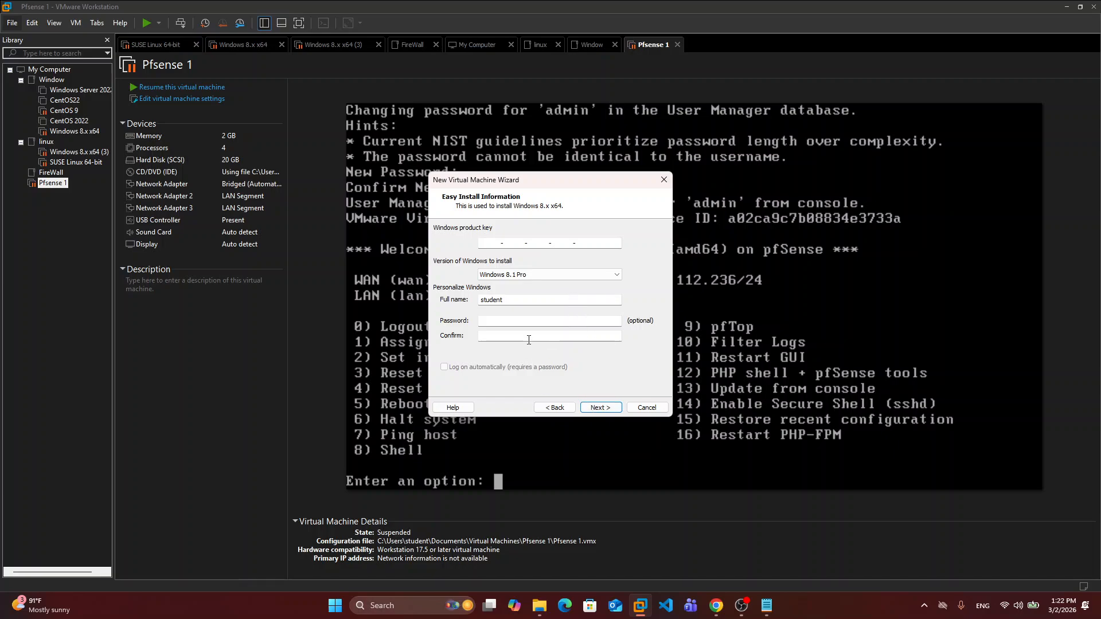
- Replace the prefilled full name with 'Client'
click(524, 318)
click(514, 300)
key(BackSpace)
key(BackSpace)
key(BackSpace)
key(BackSpace)
key(BackSpace)
key(BackSpace)
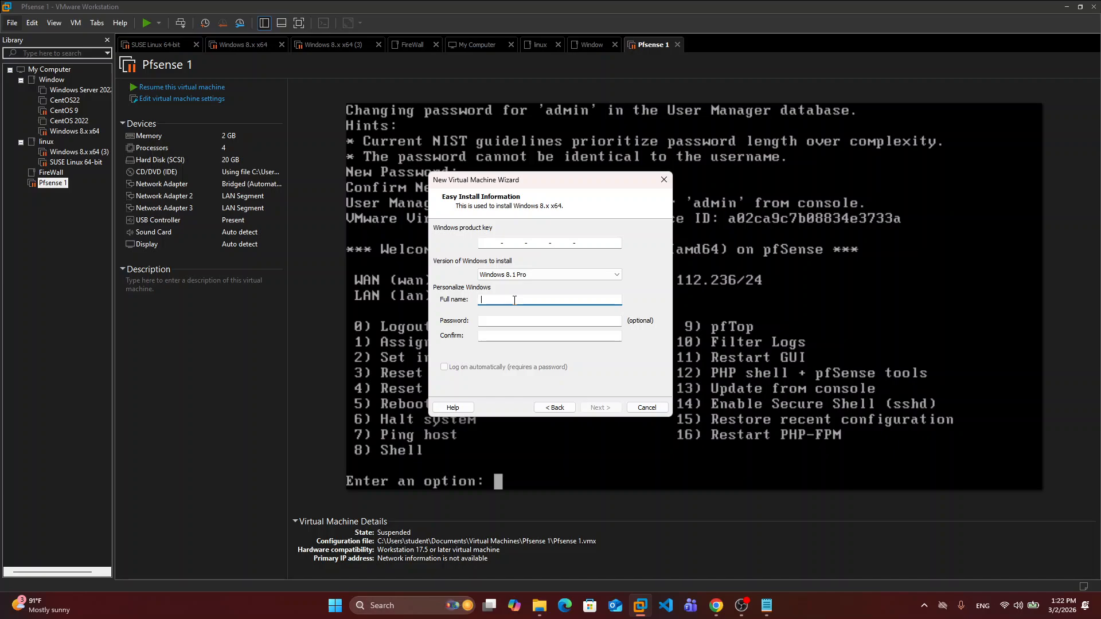
text(Client)
- Leave the password and its confirmation blank, clearing the entries typed earlier
click(489, 322)
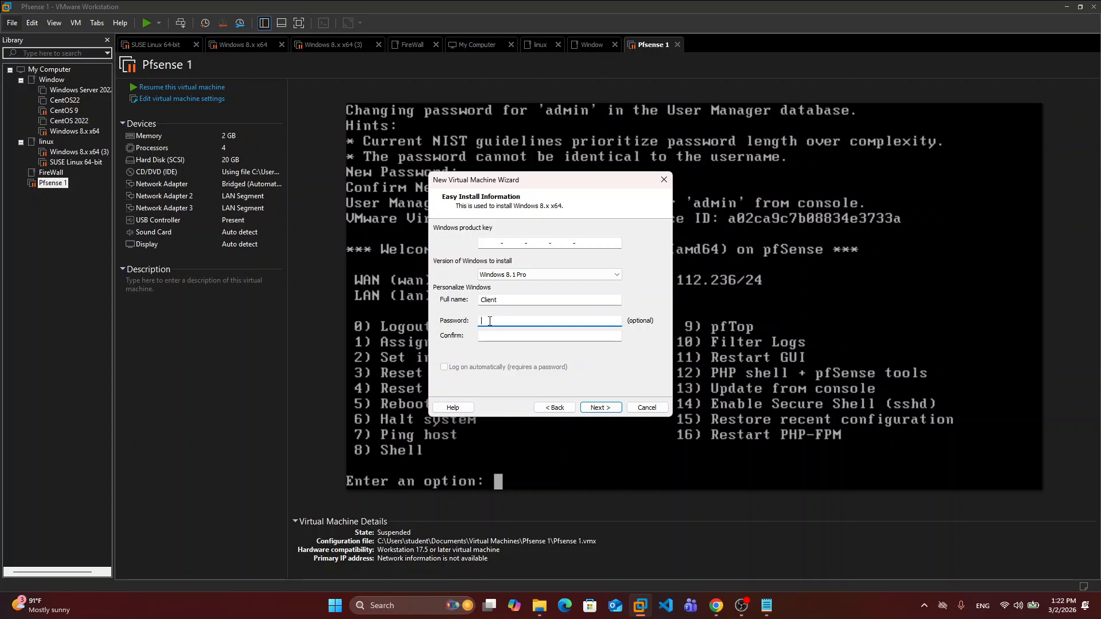
text(123456)
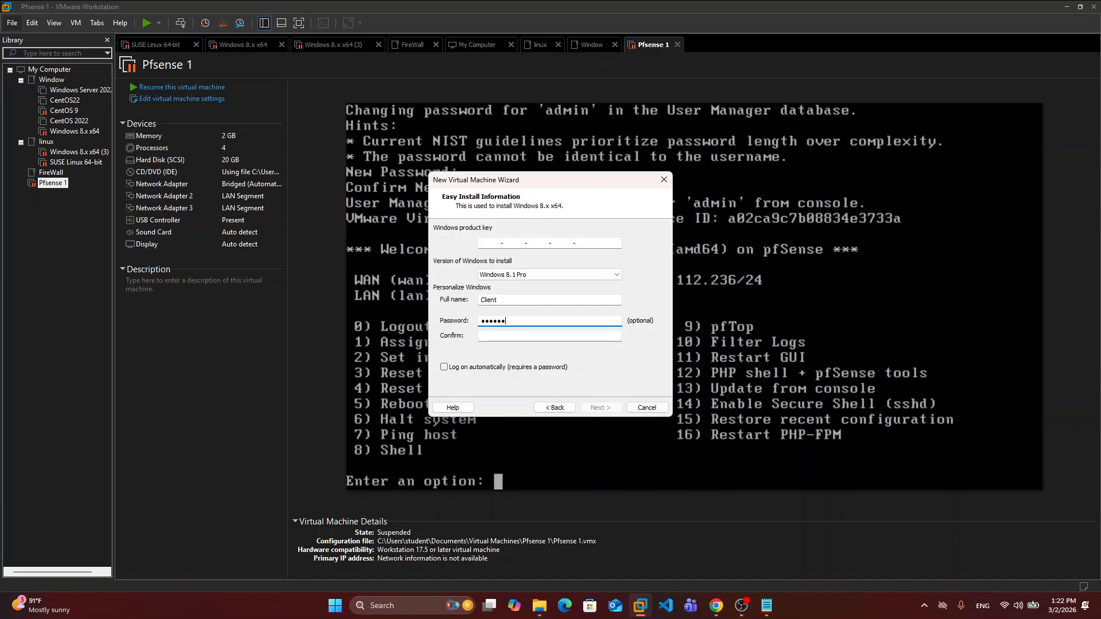
click(482, 336)
text(123456)
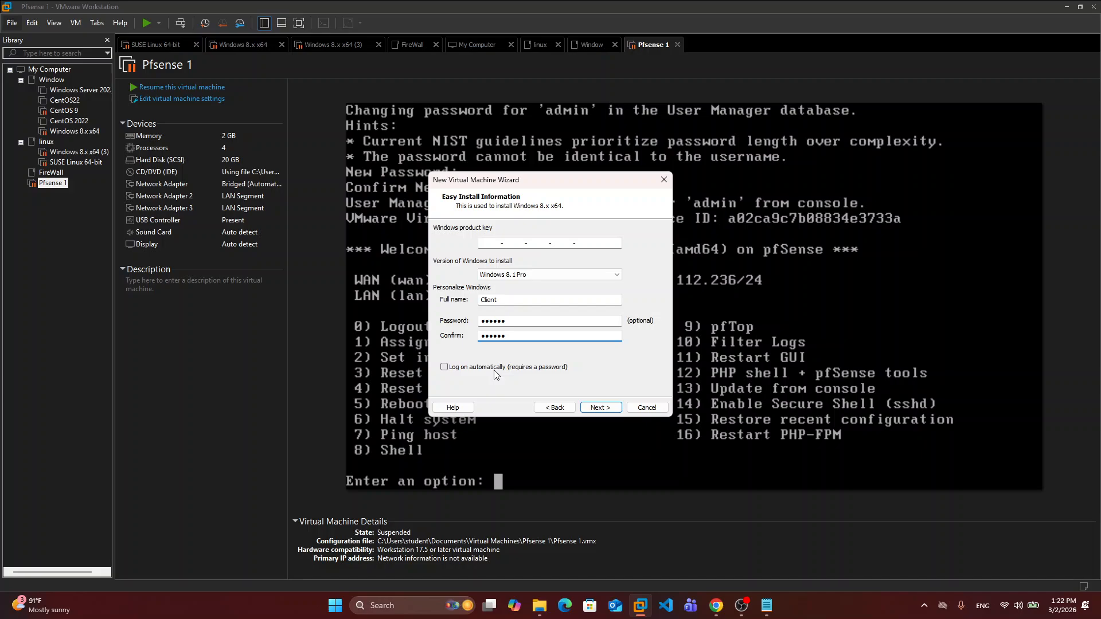
key(BackSpace)
click(516, 322)
key(BackSpace)
key(BackSpace)
key(BackSpace)
key(BackSpace)
key(BackSpace)
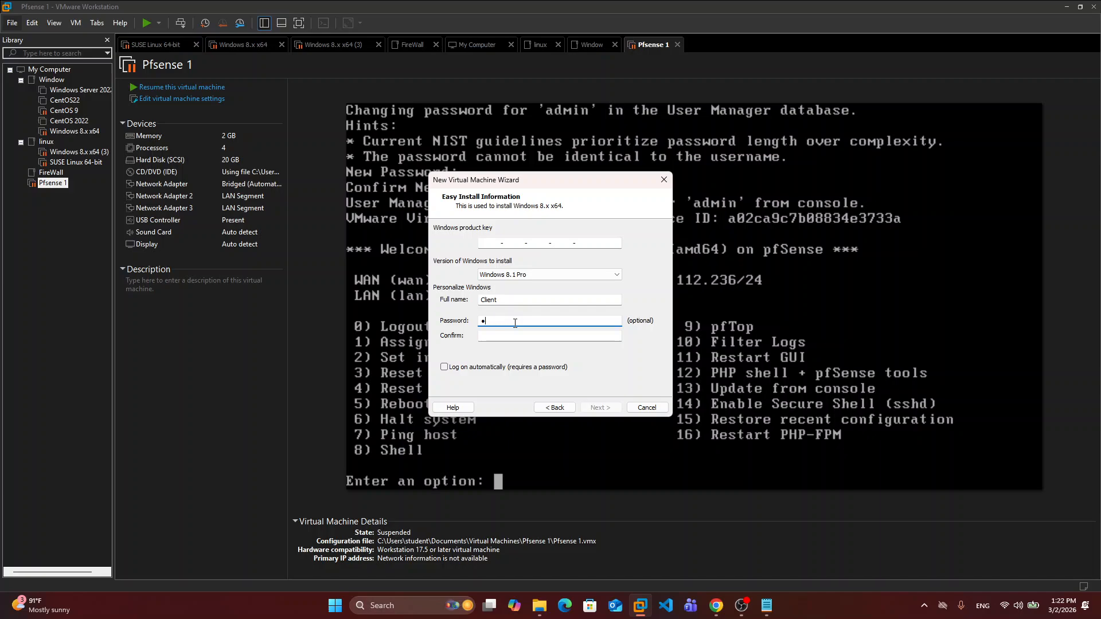
key(BackSpace)
- Replace the default machine name with 'window client' and continue to disk sizing
click(601, 404)
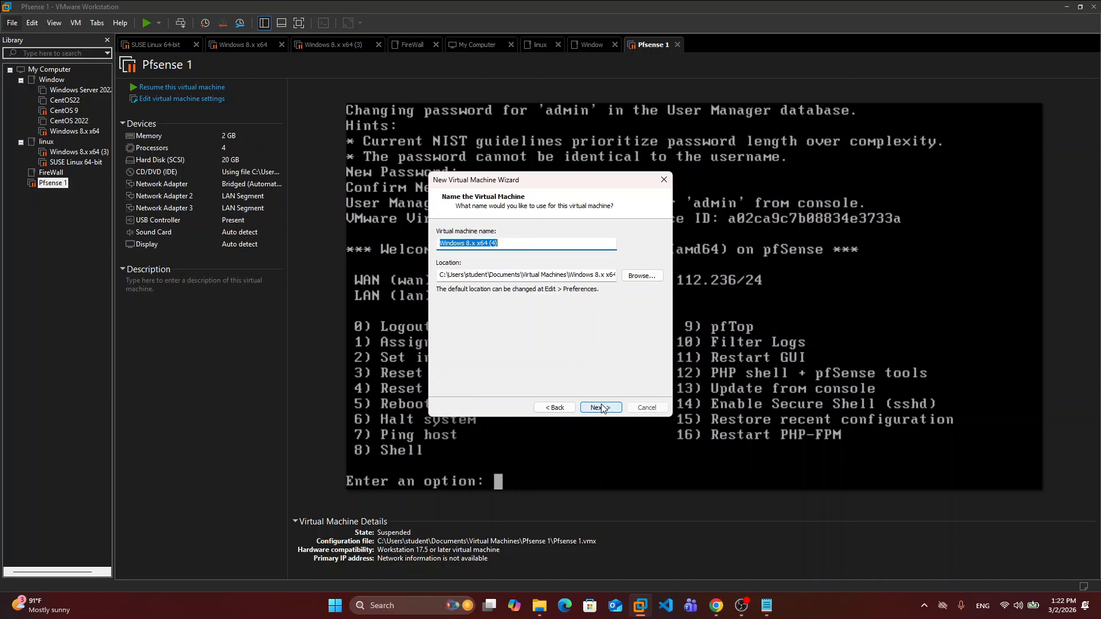
click(510, 247)
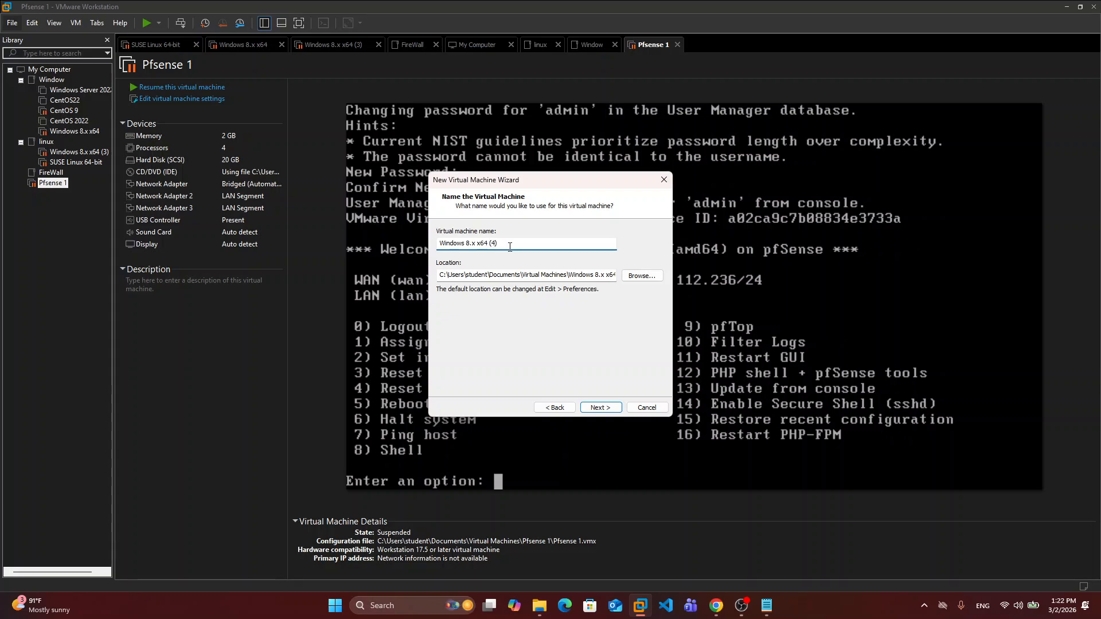
double_click(510, 246)
key(BackSpace)
key(BackSpace)
key(BackSpace)
key(BackSpace)
key(BackSpace)
key(BackSpace)
key(BackSpace)
key(BackSpace)
key(BackSpace)
key(BackSpace)
key(BackSpace)
key(BackSpace)
key(BackSpace)
key(BackSpace)
key(BackSpace)
key(BackSpace)
key(BackSpace)
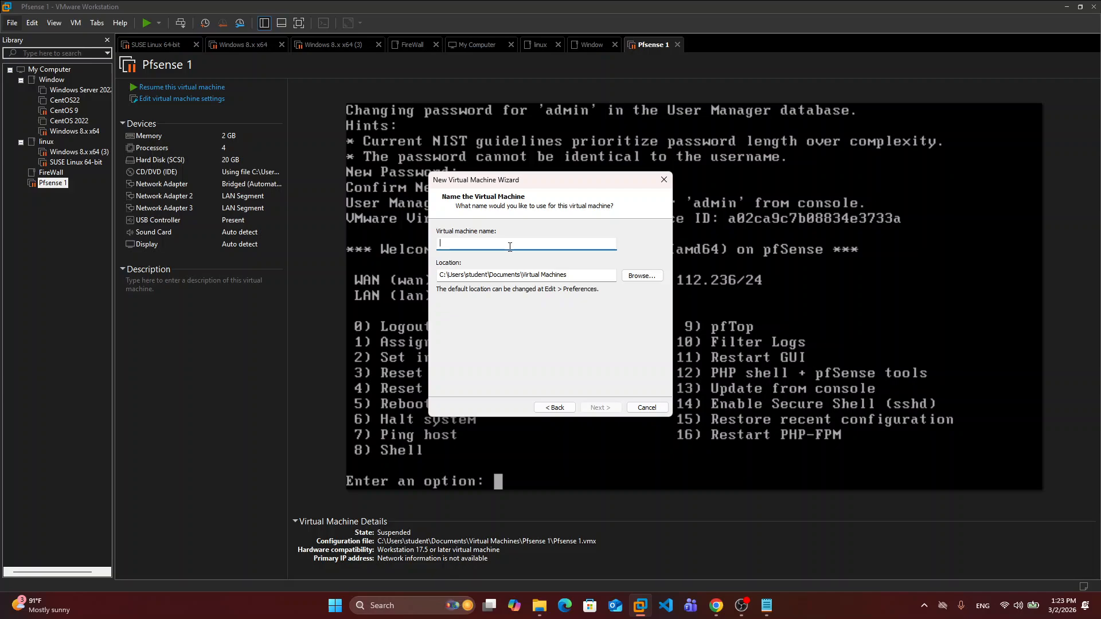
text(window cle)
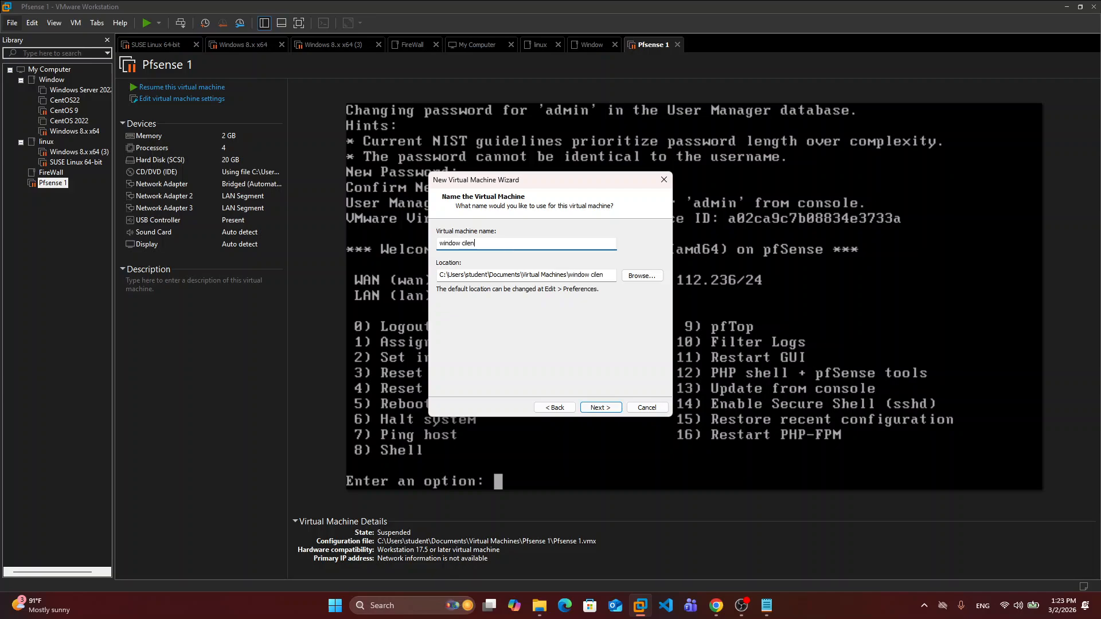
text(ent)
key(Return)
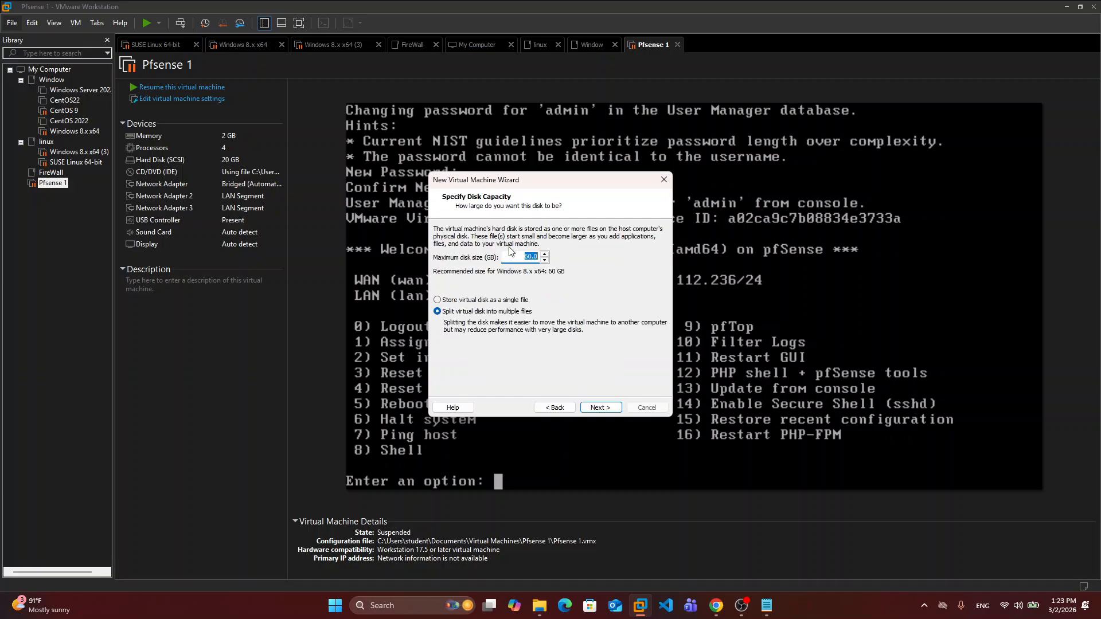
- Set the maximum disk size to 20 GB, stored as a single file
click(545, 256)
drag(545, 262, 526, 256)
text(20)
click(527, 301)
- Review the summary and finish creating the VM, starting Windows Setup
click(608, 412)
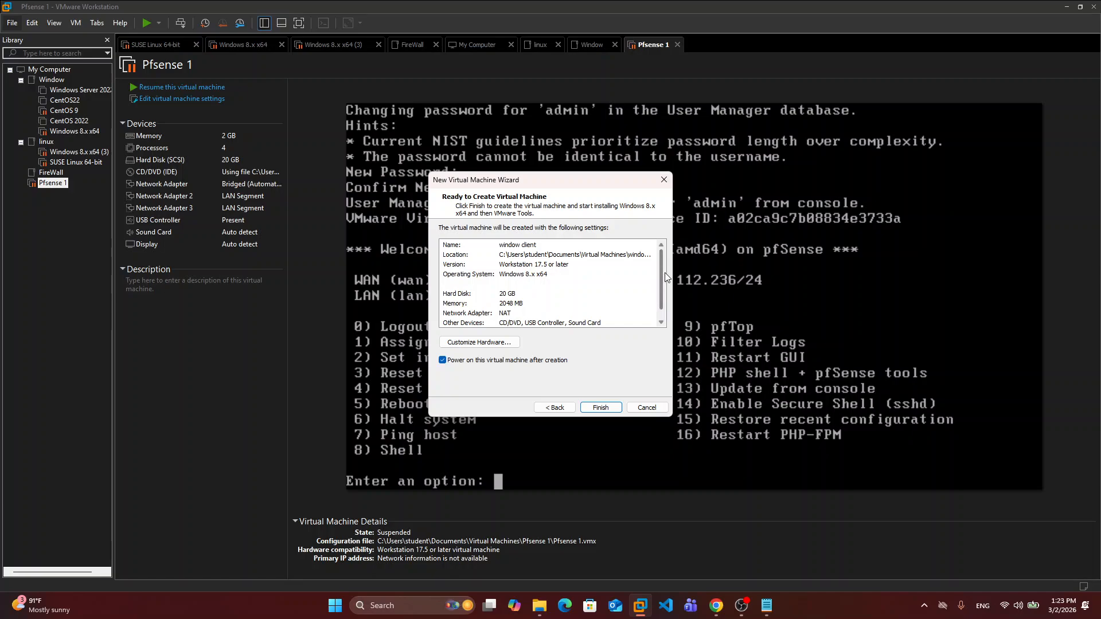
scroll(655, 282, down, 1)
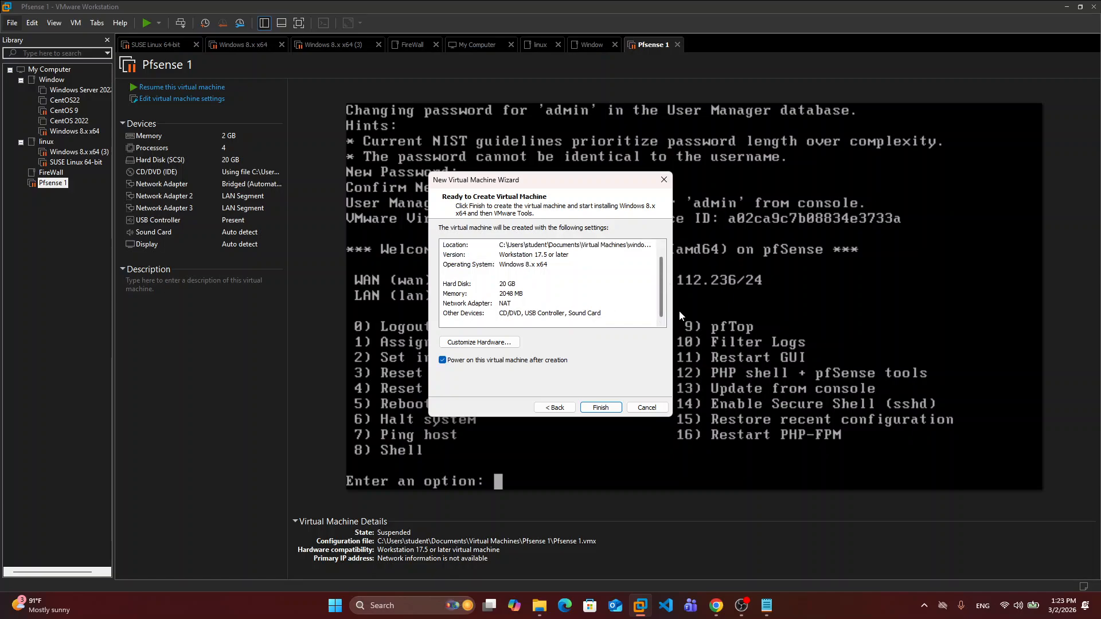
click(602, 411)
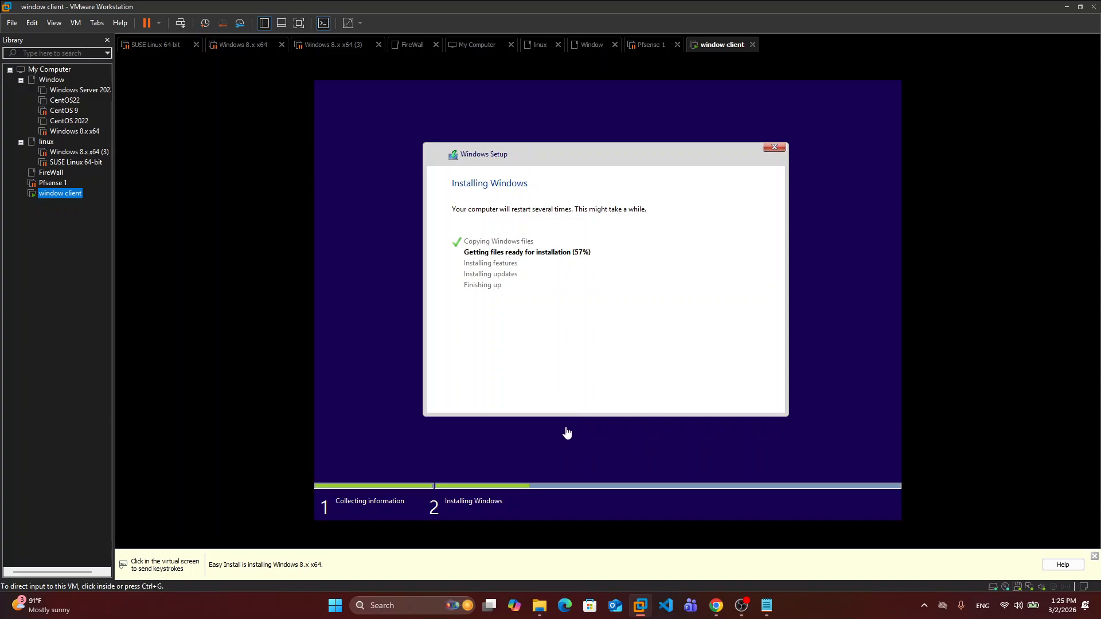
- Pause OBS recording during setup, resume at the desktop, and close the temporary-profile notice
click(741, 605)
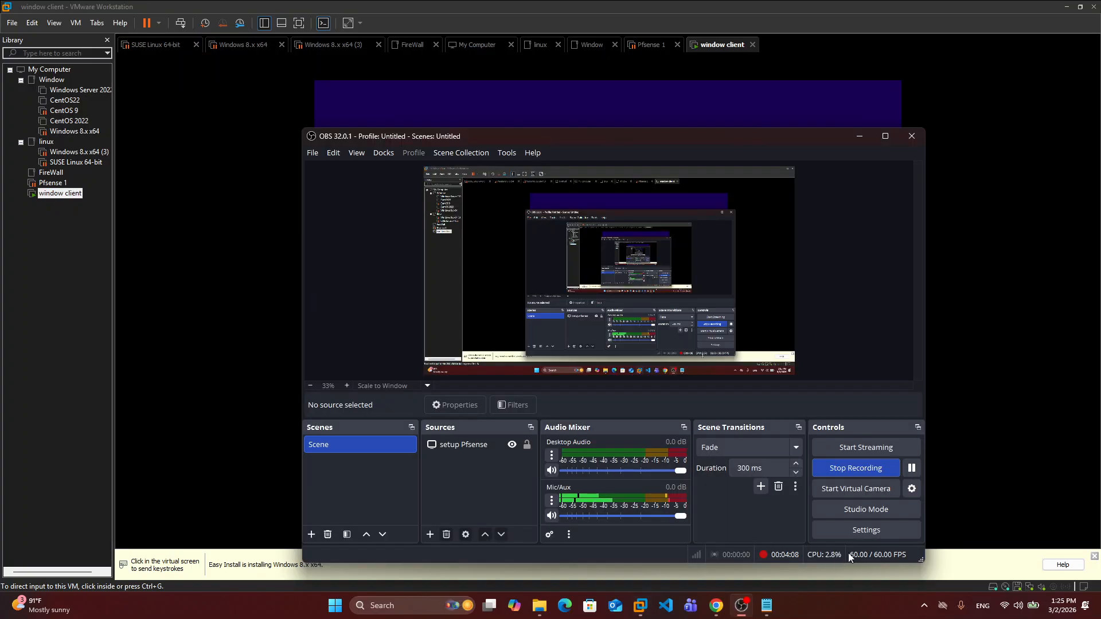
click(911, 469)
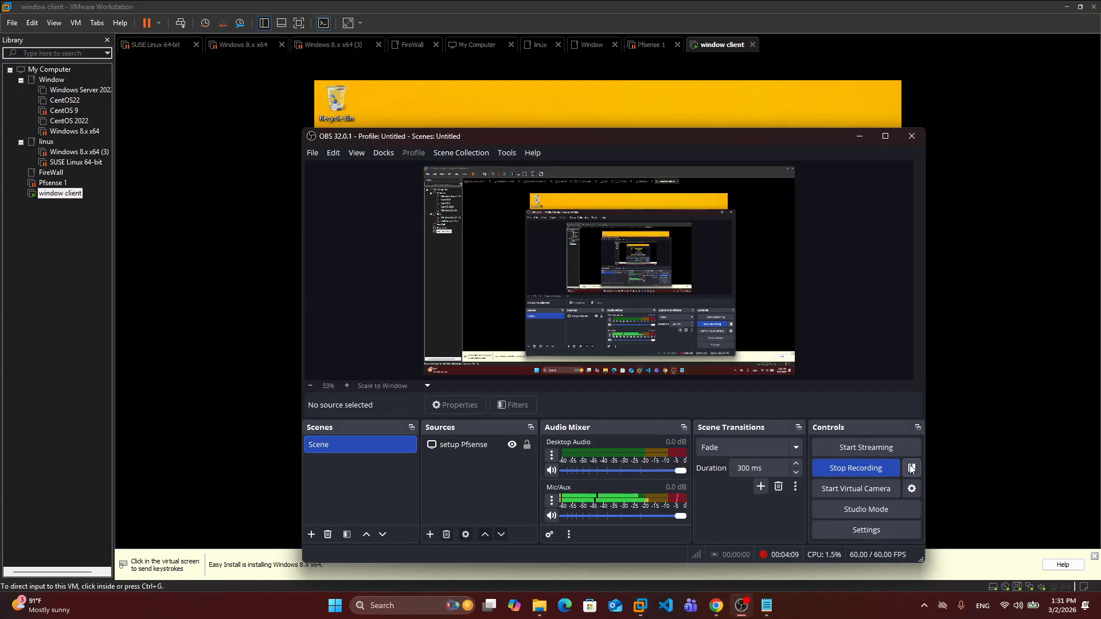
click(957, 447)
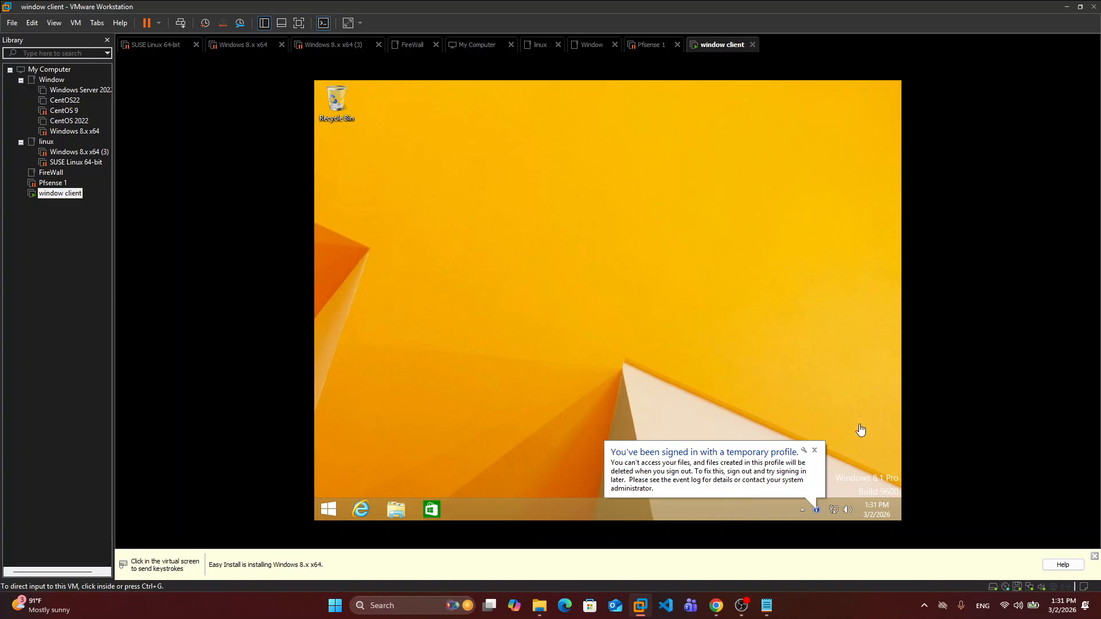
click(816, 453)
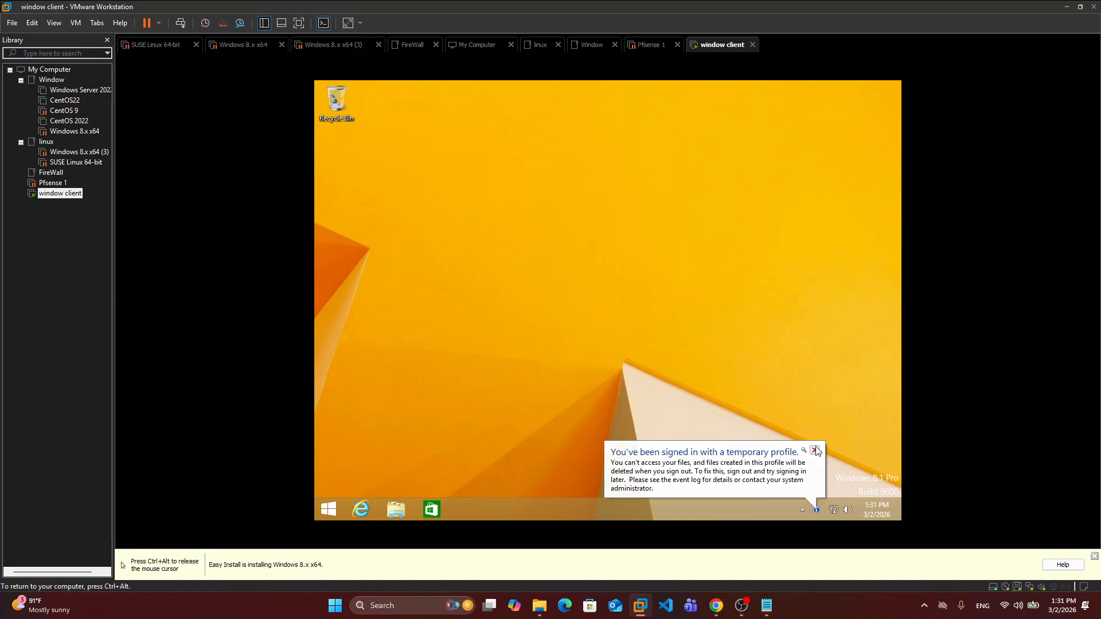